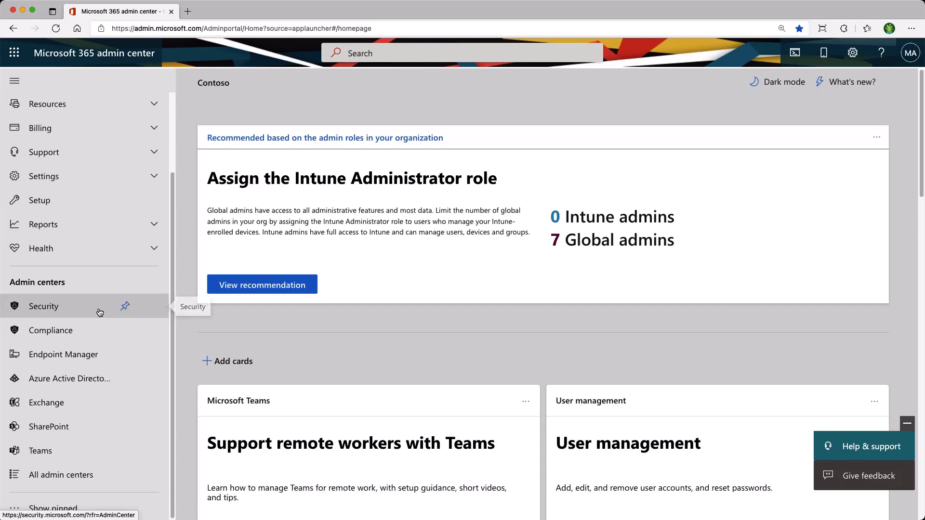
# Open the SharePoint admin center, display its list of active sites, and collapse the navigation menu.
pyautogui.click(83, 431)
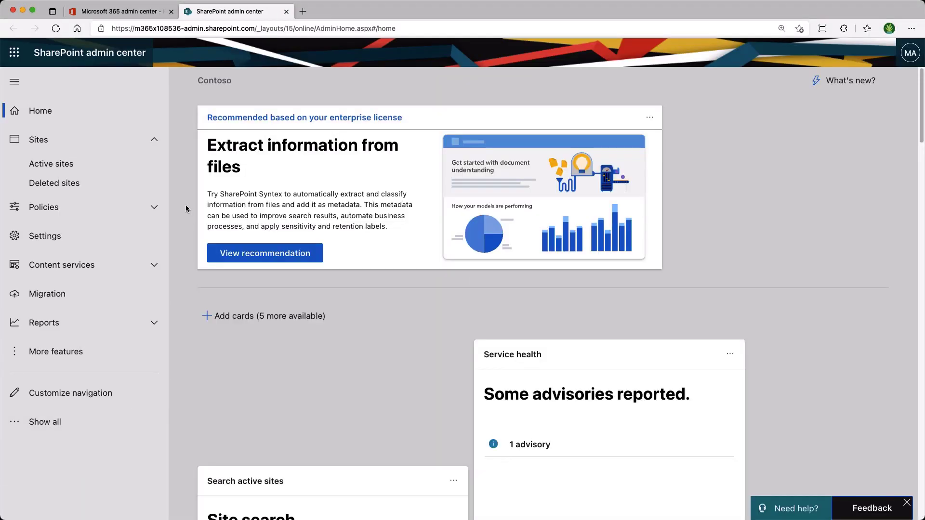
pyautogui.click(100, 167)
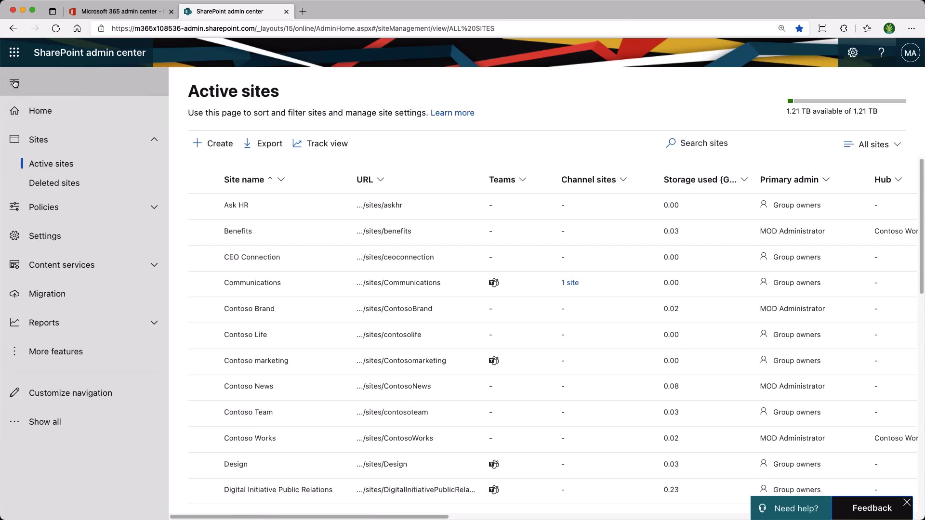
pyautogui.click(15, 82)
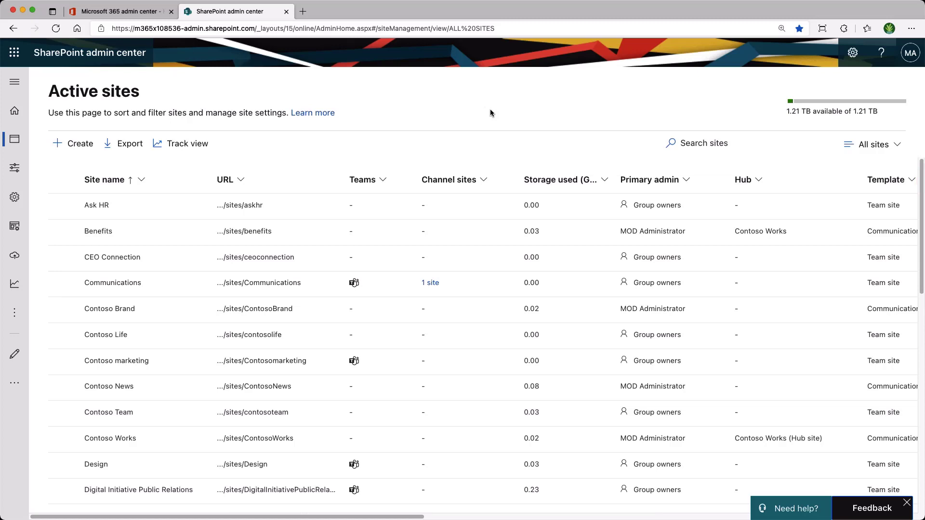
# Start a new team site named "Demo Team Site" with the MOD Administrator account as group owner.
pyautogui.click(79, 148)
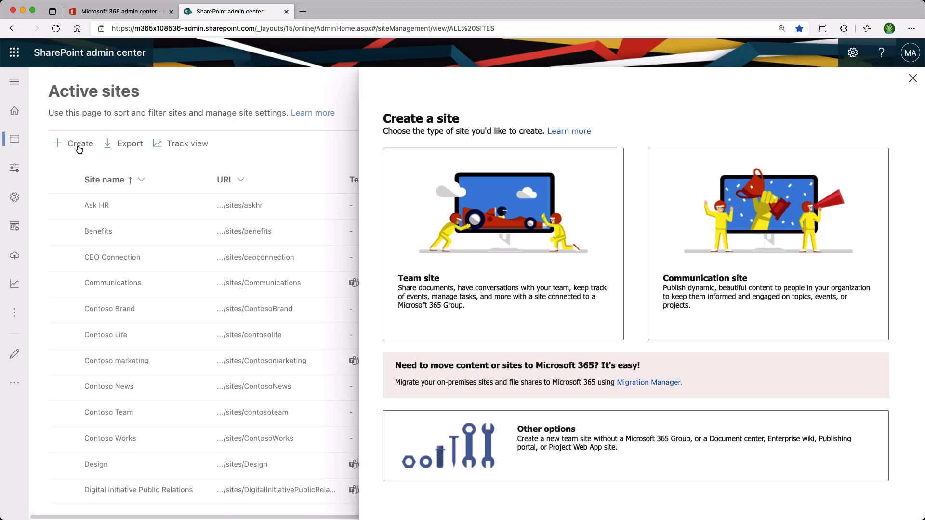
pyautogui.click(584, 322)
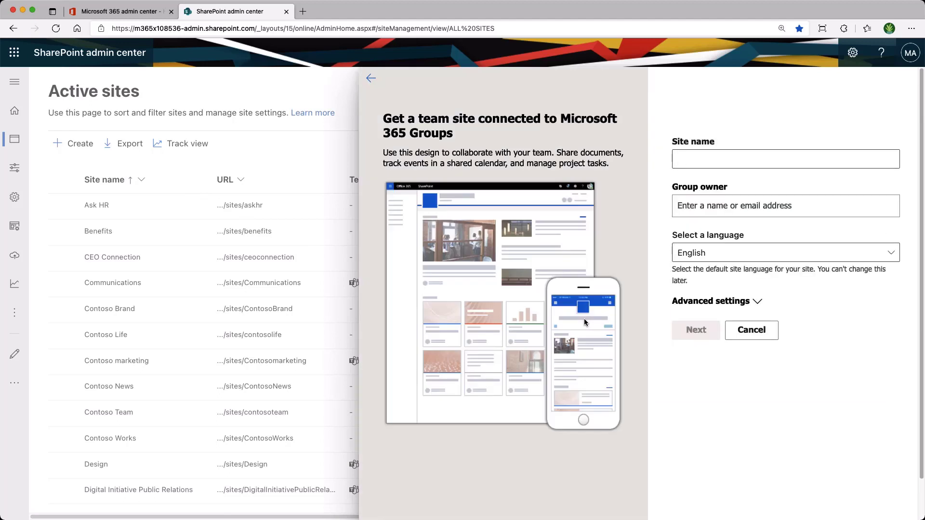
pyautogui.write('Demo Te')
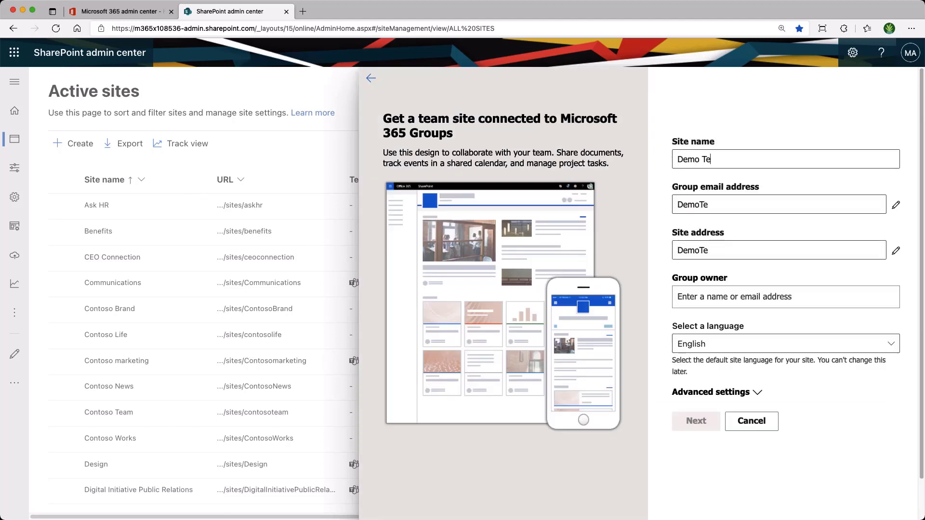
pyautogui.write('am Site')
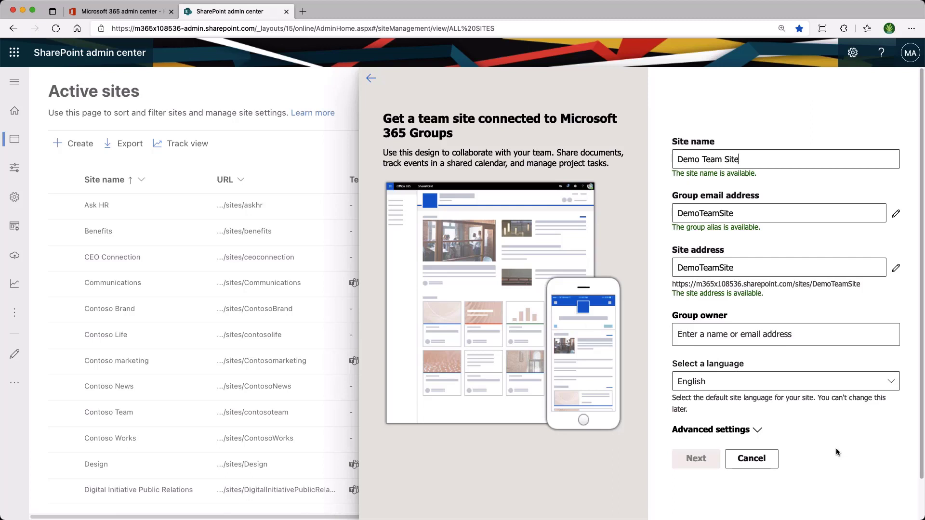
pyautogui.click(821, 334)
pyautogui.write('admi')
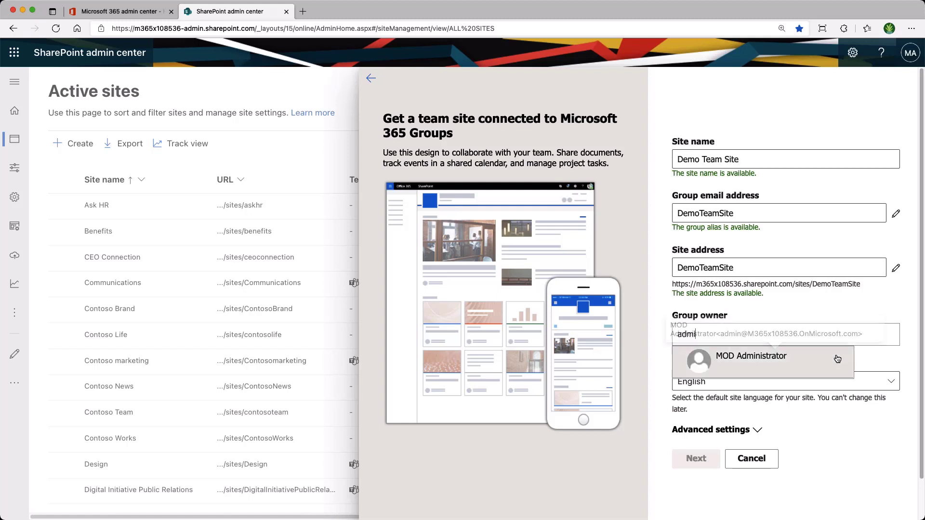
pyautogui.click(771, 357)
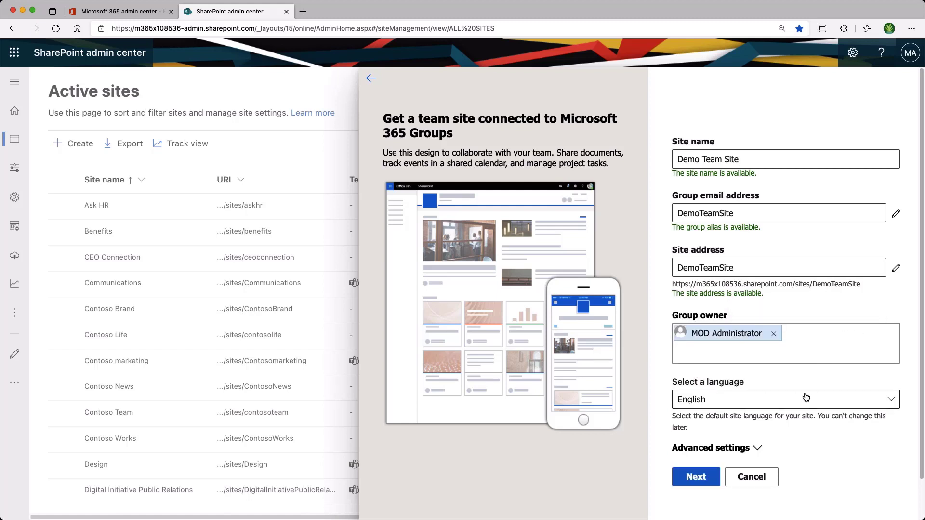
# Set the site's time zone to (UTC) Dublin, Edinburgh, Lisbon, London in the advanced settings and finish creating it without additional owners or members.
pyautogui.click(758, 449)
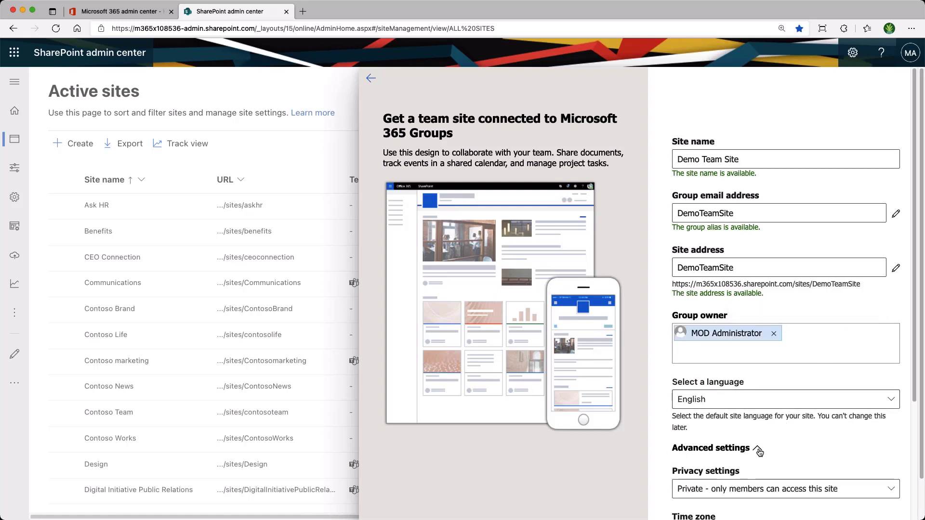
pyautogui.scroll(-3, 845, 421)
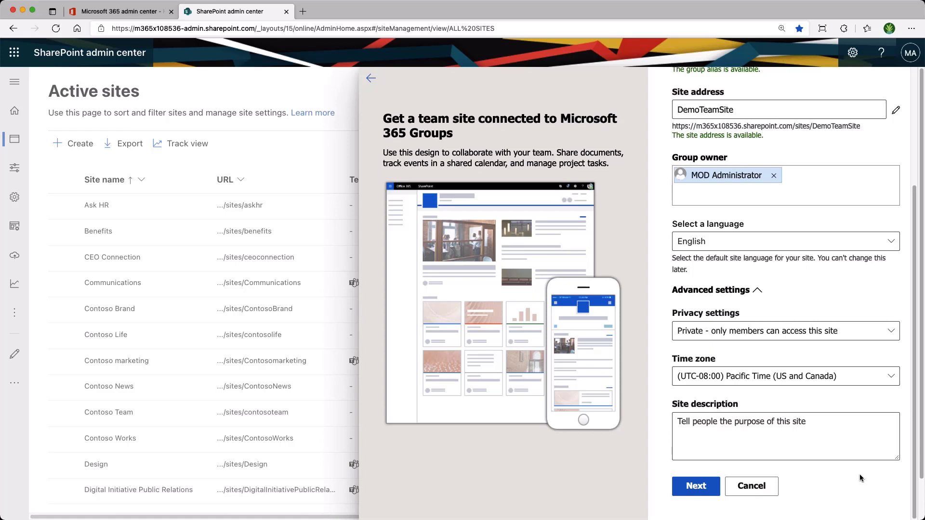
pyautogui.click(883, 333)
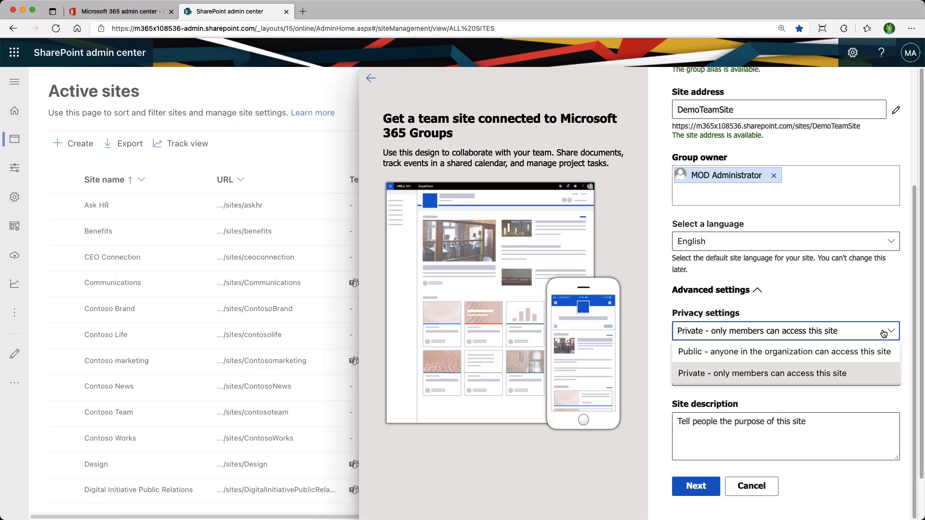
pyautogui.click(883, 332)
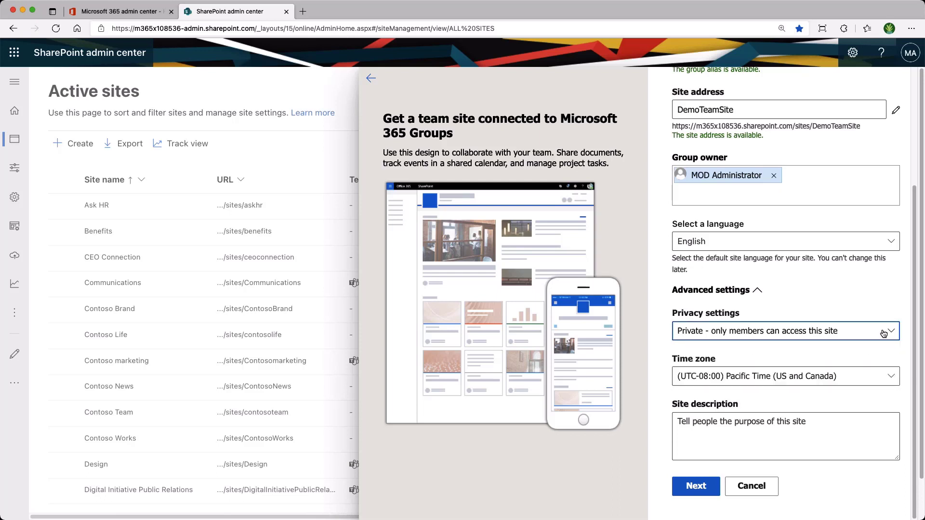
pyautogui.click(870, 377)
pyautogui.scroll(-10, 598, 337)
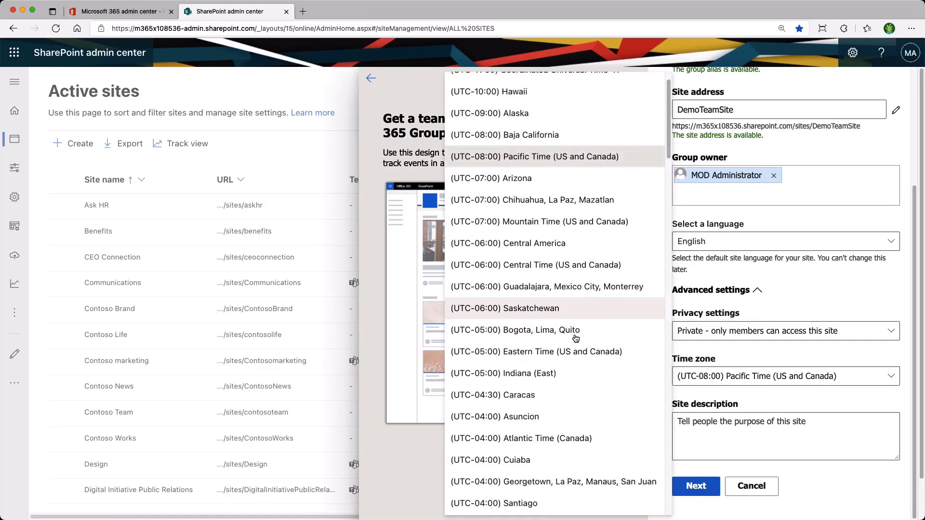
pyautogui.scroll(-2, 576, 338)
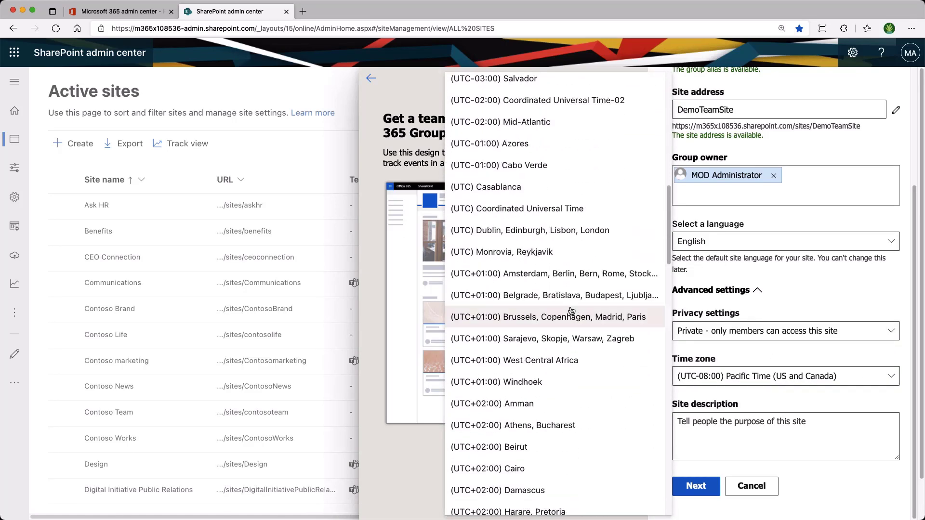
pyautogui.click(571, 229)
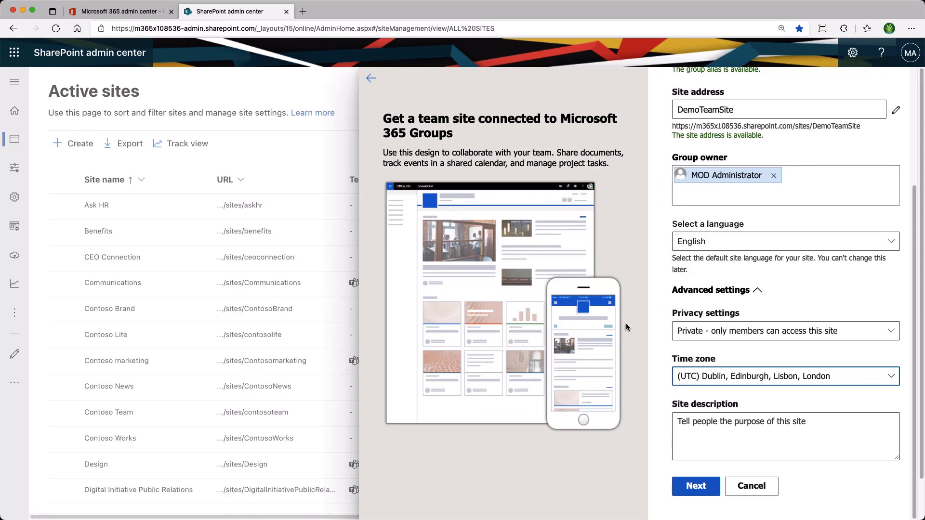
pyautogui.click(698, 486)
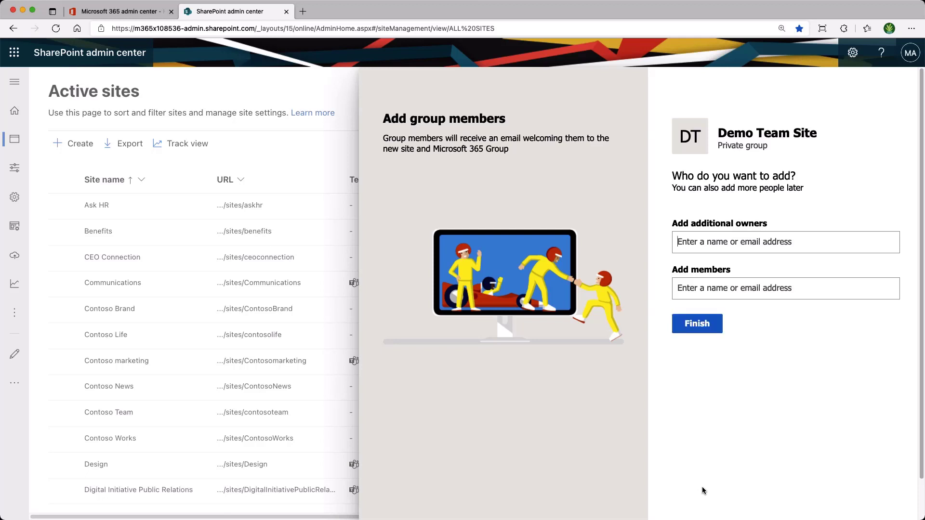
pyautogui.click(703, 326)
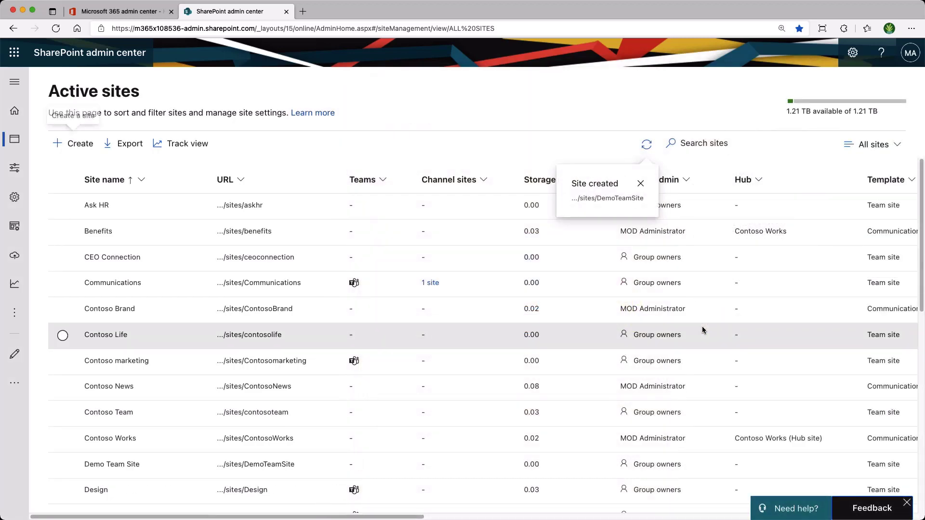
pyautogui.scroll(-2, 702, 330)
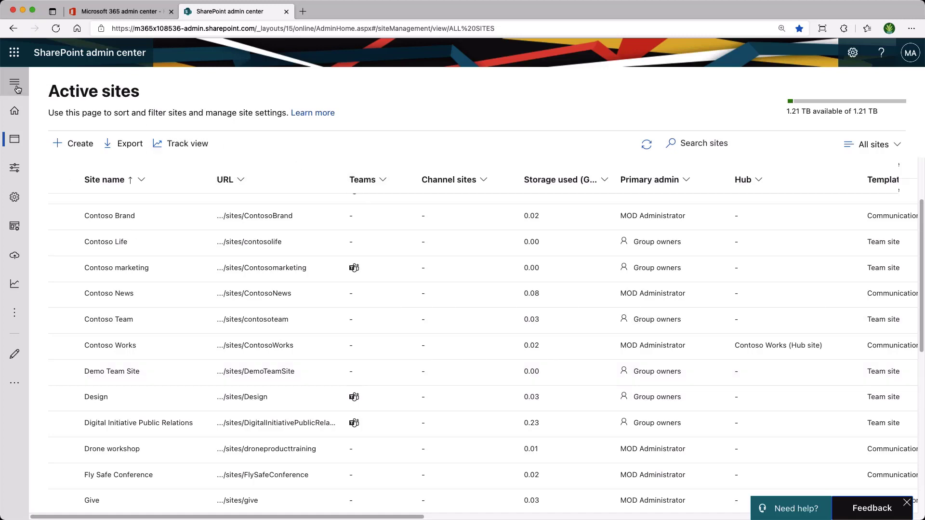
# Change the SharePoint site storage limits setting to Manual and save it.
pyautogui.click(17, 89)
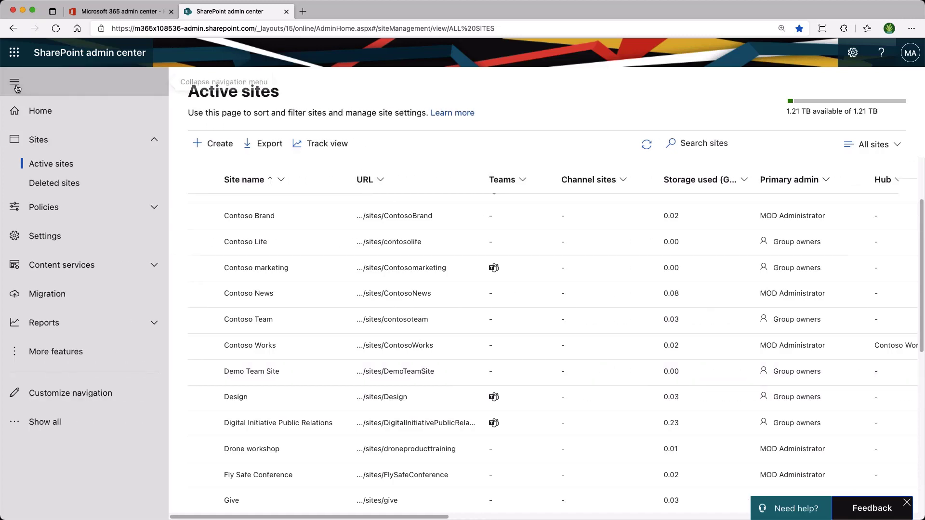
pyautogui.click(81, 236)
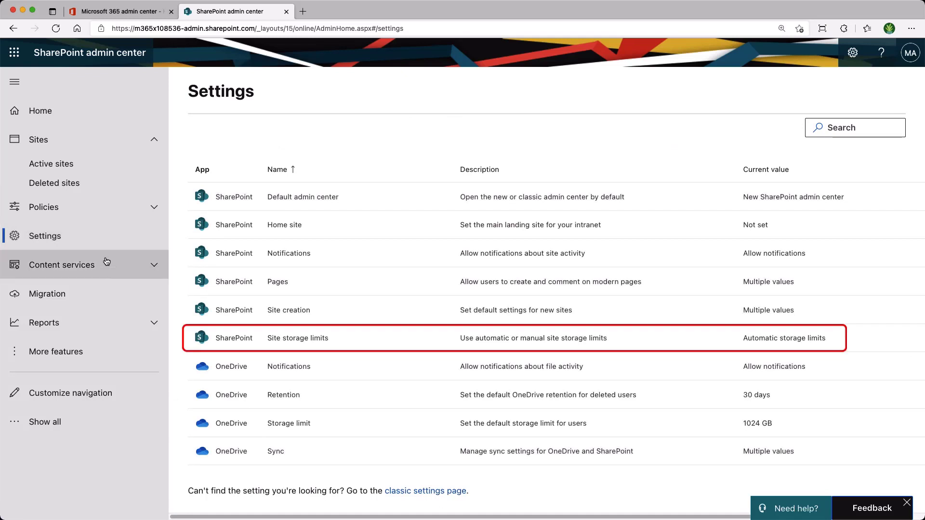
pyautogui.click(311, 343)
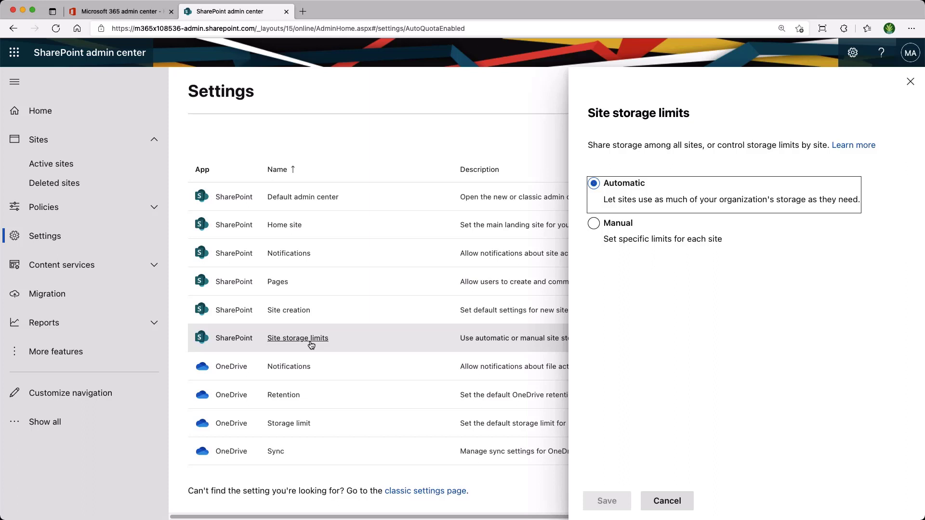
pyautogui.click(593, 223)
pyautogui.click(606, 503)
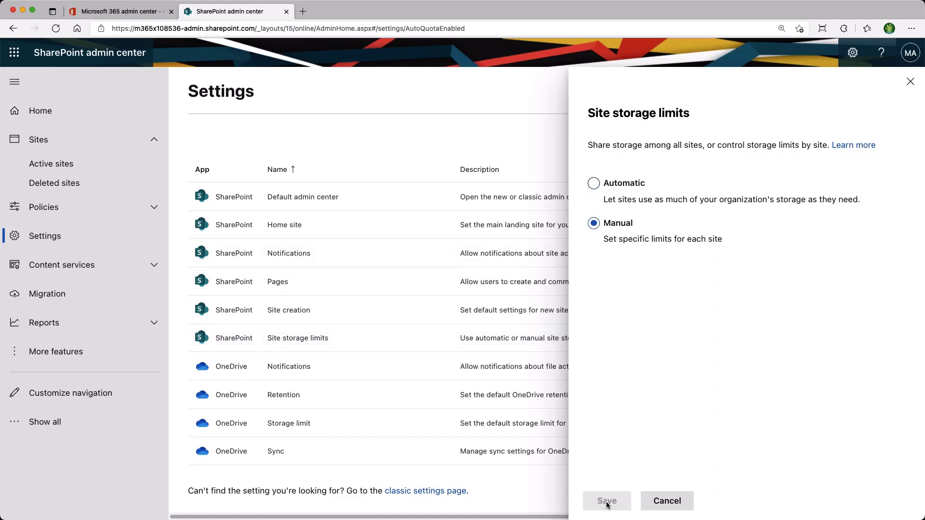
# Return to the active sites and start a new team site named "Demo Site 2" with the MOD Administrator account as group owner.
pyautogui.click(97, 163)
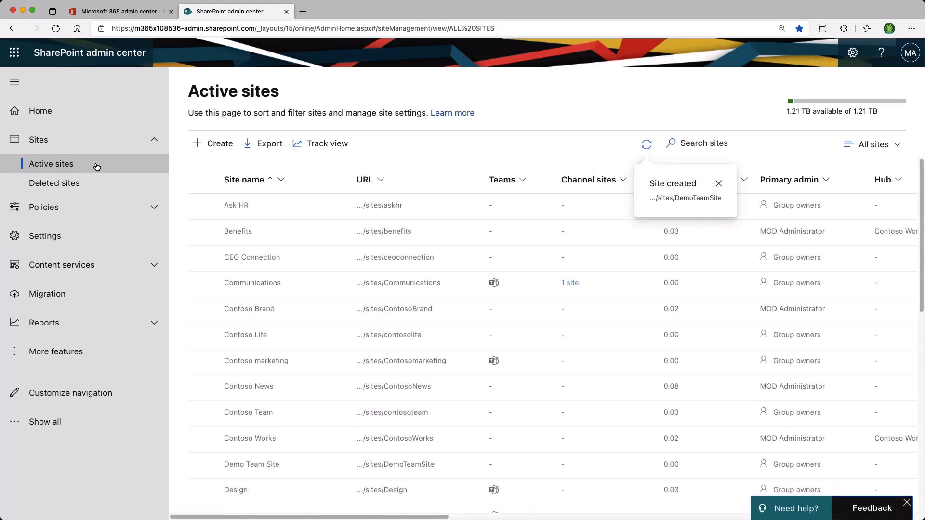
pyautogui.click(225, 145)
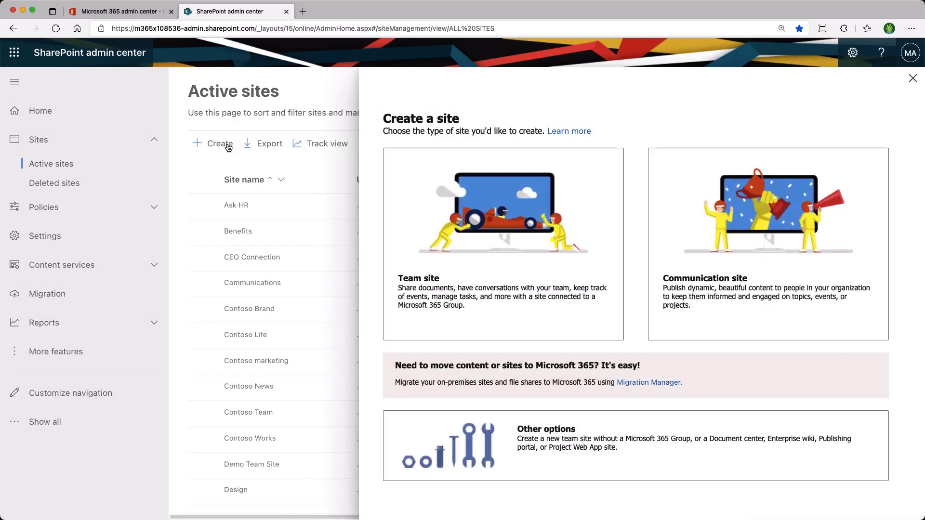
pyautogui.click(528, 250)
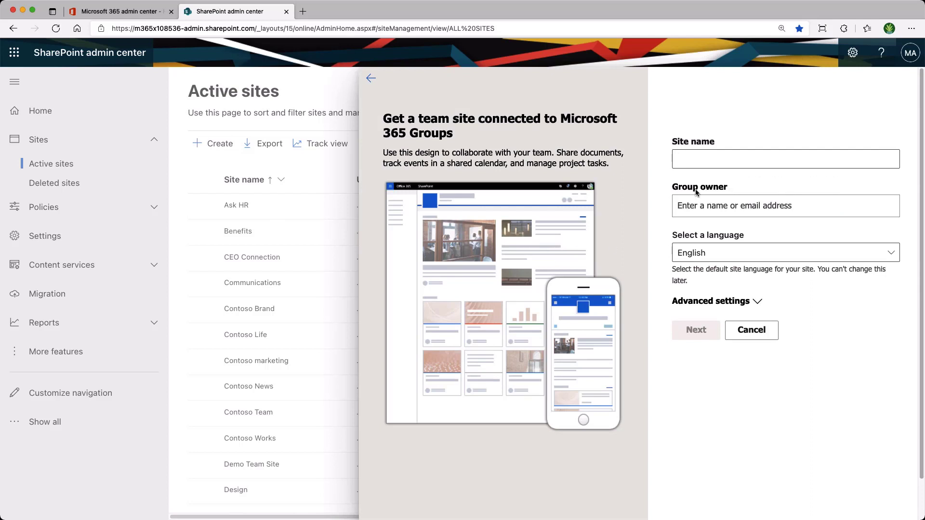
pyautogui.write('Demo Site 2')
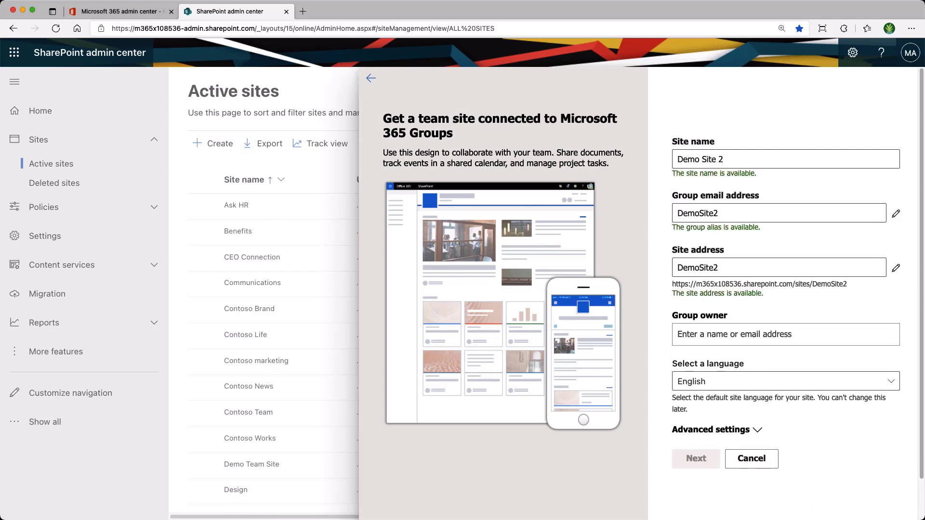
pyautogui.click(719, 336)
pyautogui.write('adm')
pyautogui.click(737, 359)
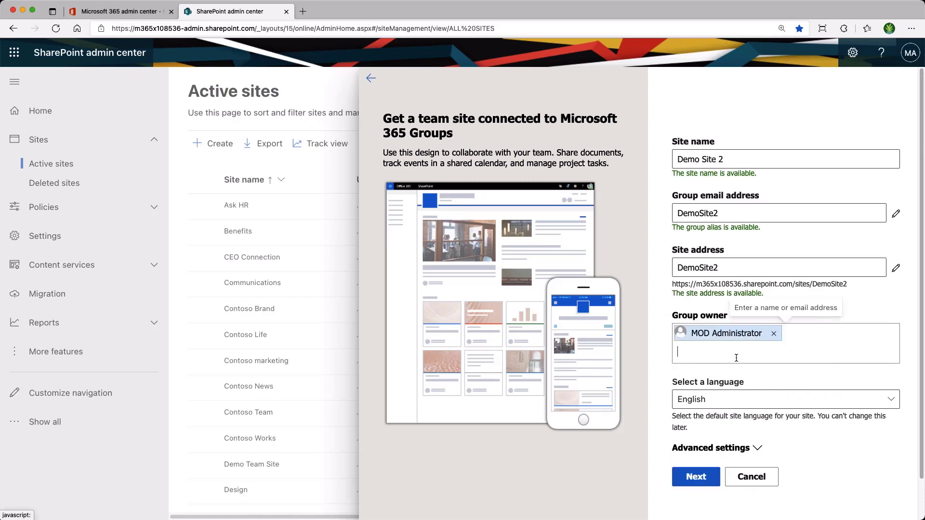
# Examine the storage limit option in the new site's advanced settings and cancel the site creation.
pyautogui.click(734, 448)
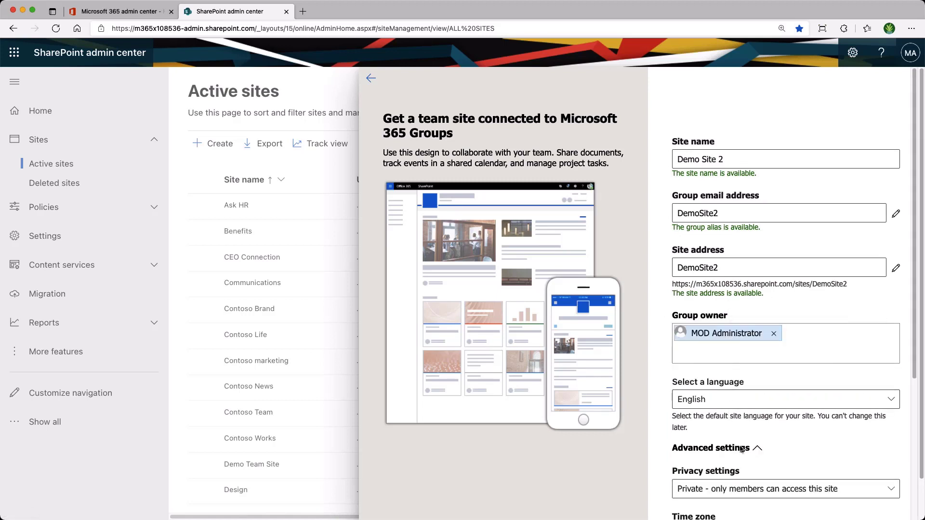
pyautogui.scroll(-5, 889, 453)
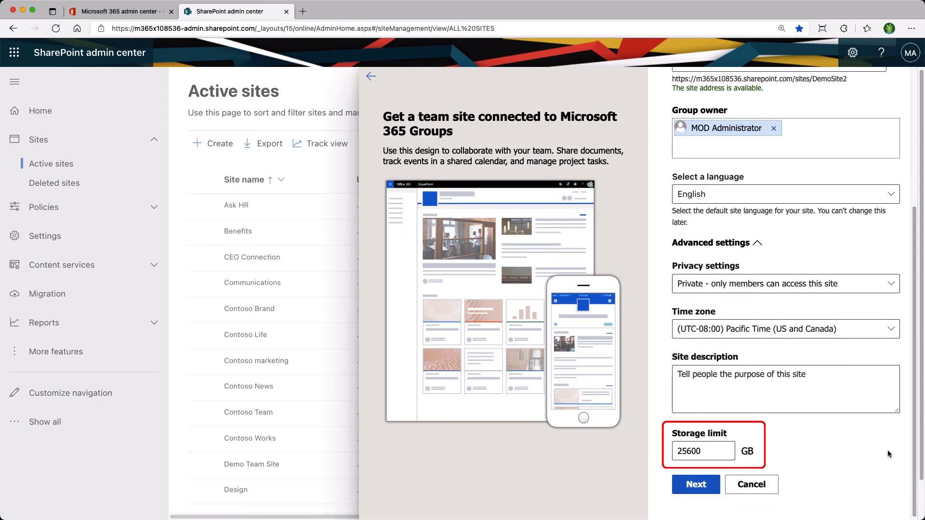
pyautogui.click(765, 488)
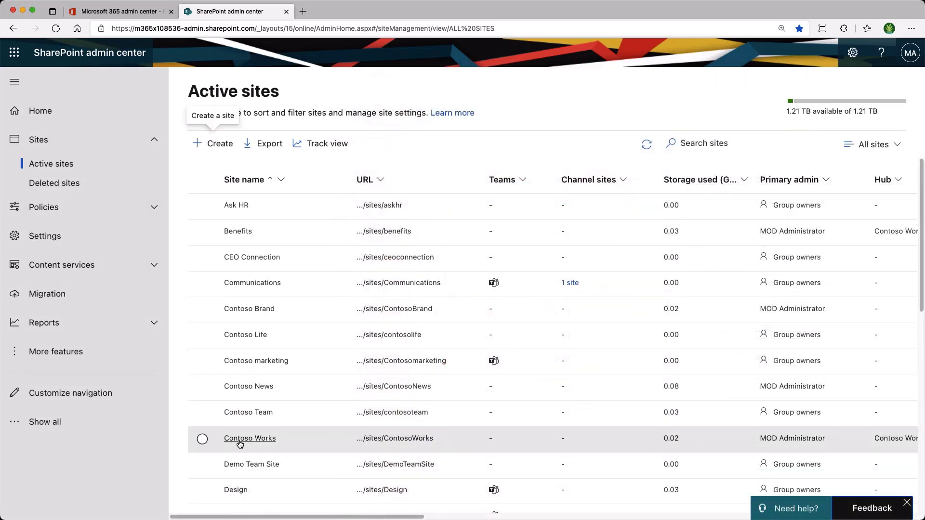
# Select the Contoso Works site and examine its additional actions and the Hub and Template columns.
pyautogui.click(202, 440)
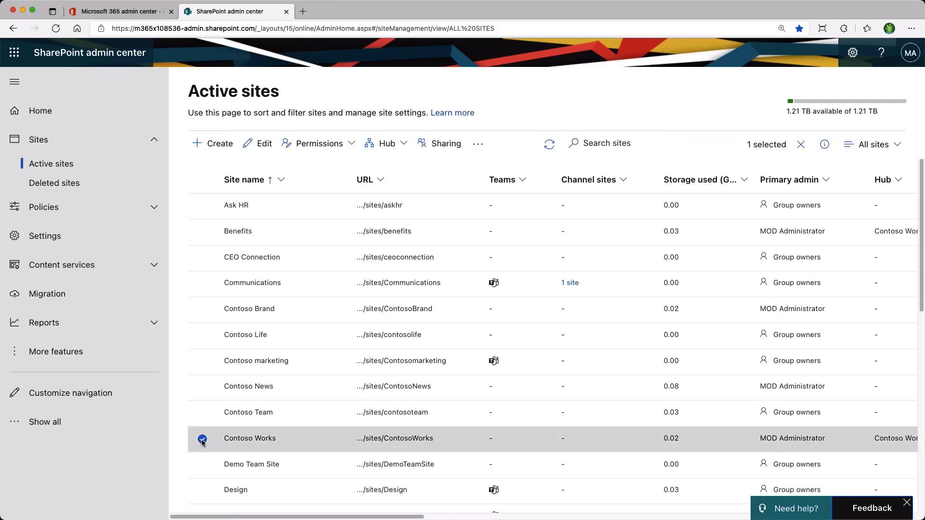
pyautogui.click(478, 145)
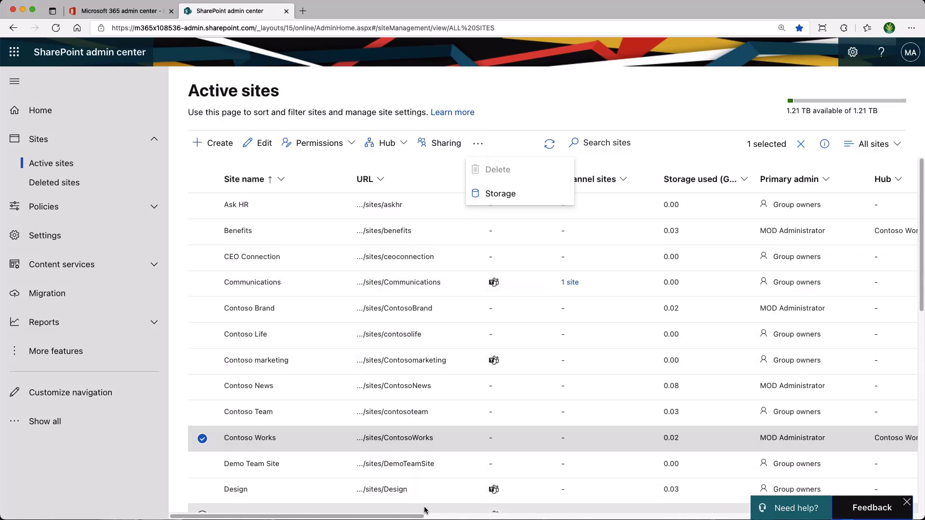
pyautogui.moveTo(420, 517); pyautogui.dragTo(490, 517)
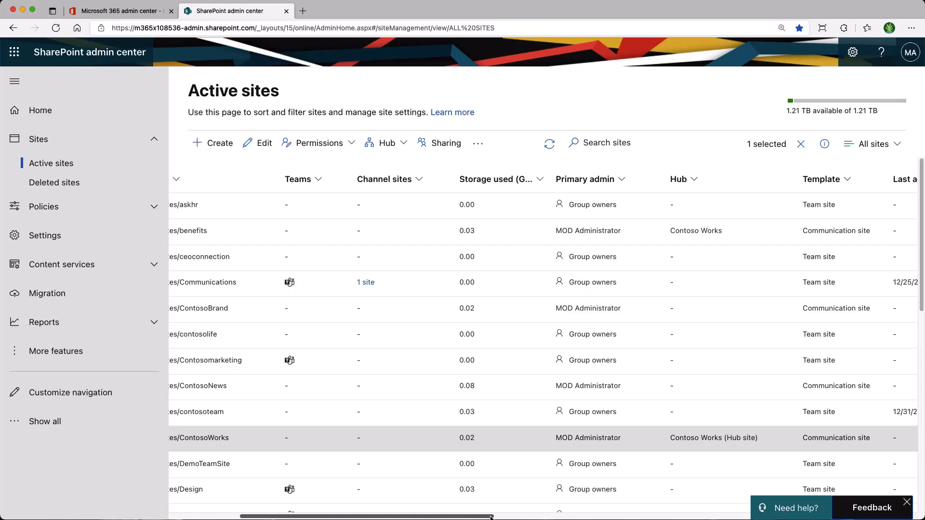
pyautogui.moveTo(491, 517); pyautogui.dragTo(399, 518)
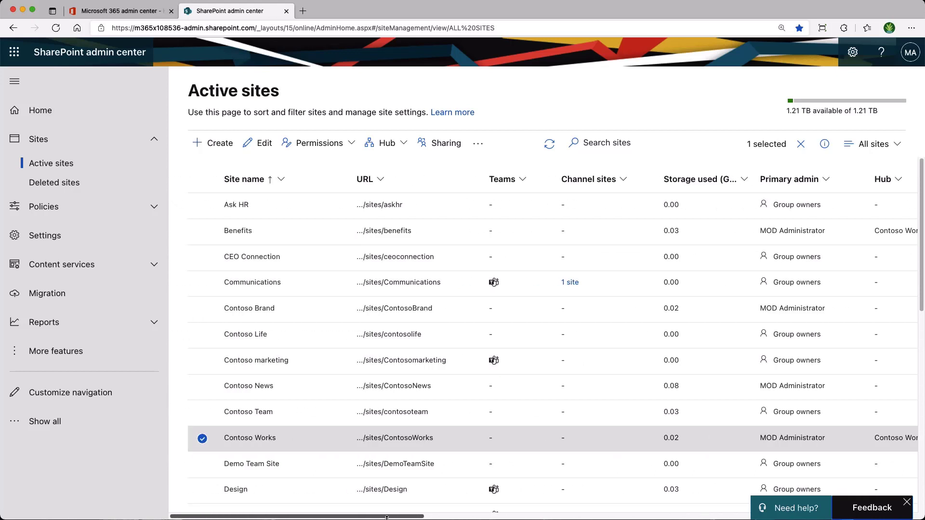
# Delete the Contoso Brand site from the active sites, leaving Contoso Works out of the selection.
pyautogui.click(202, 310)
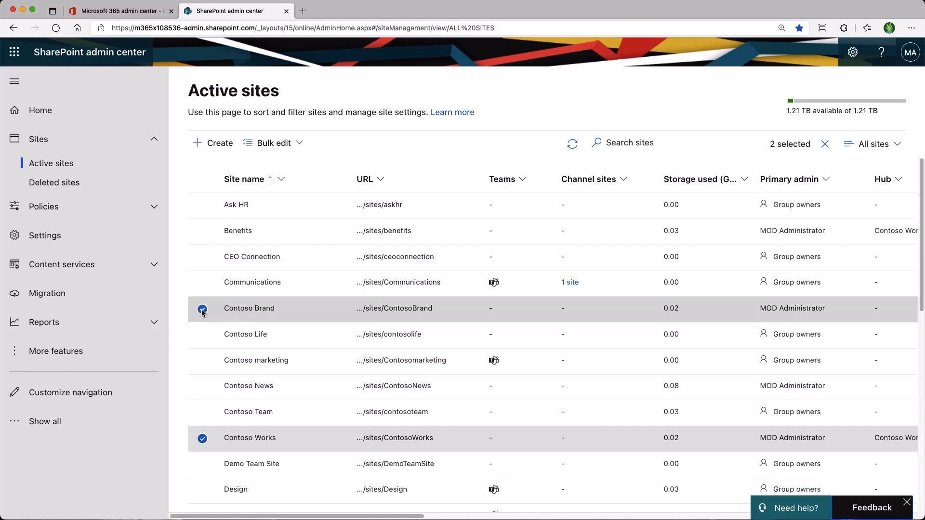
pyautogui.click(203, 438)
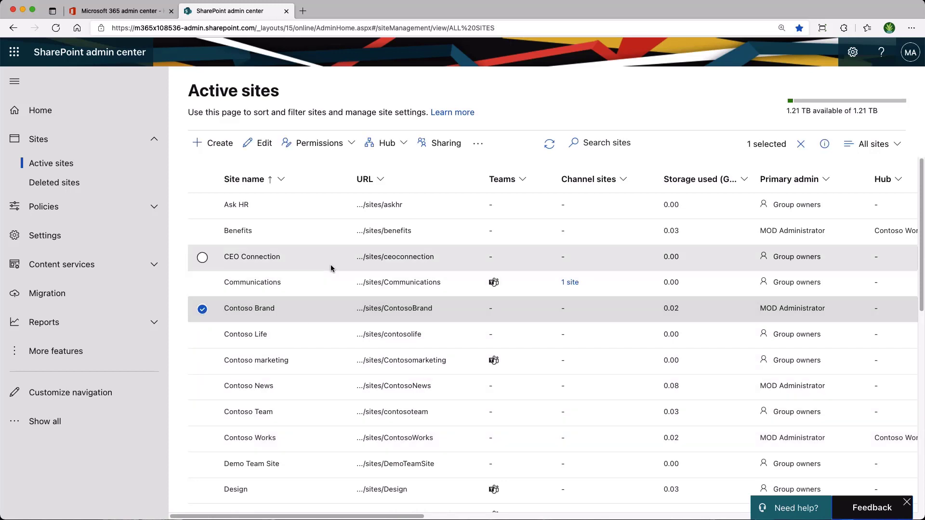
pyautogui.click(482, 145)
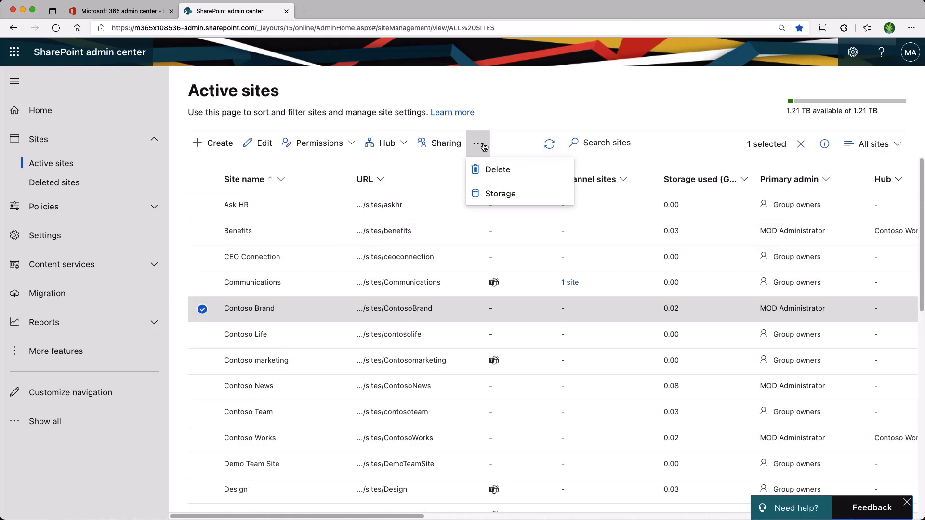
pyautogui.click(504, 173)
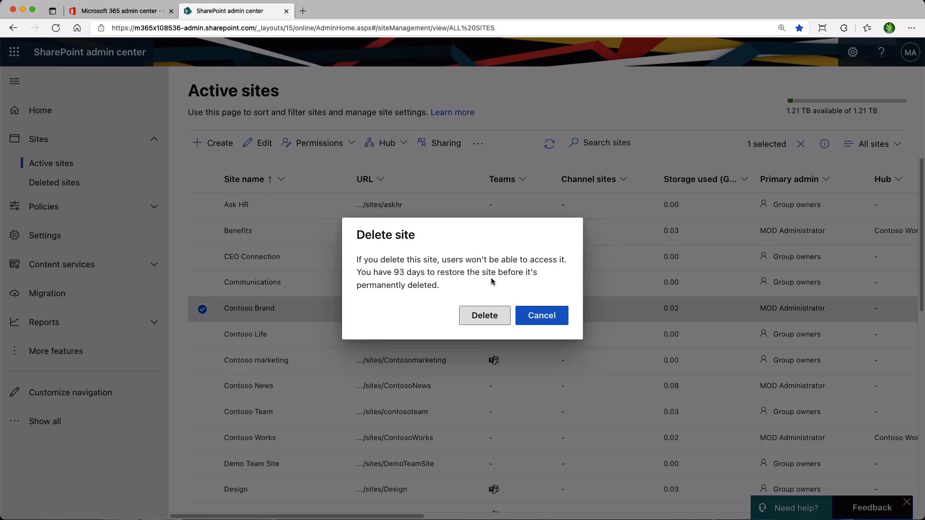
pyautogui.click(483, 316)
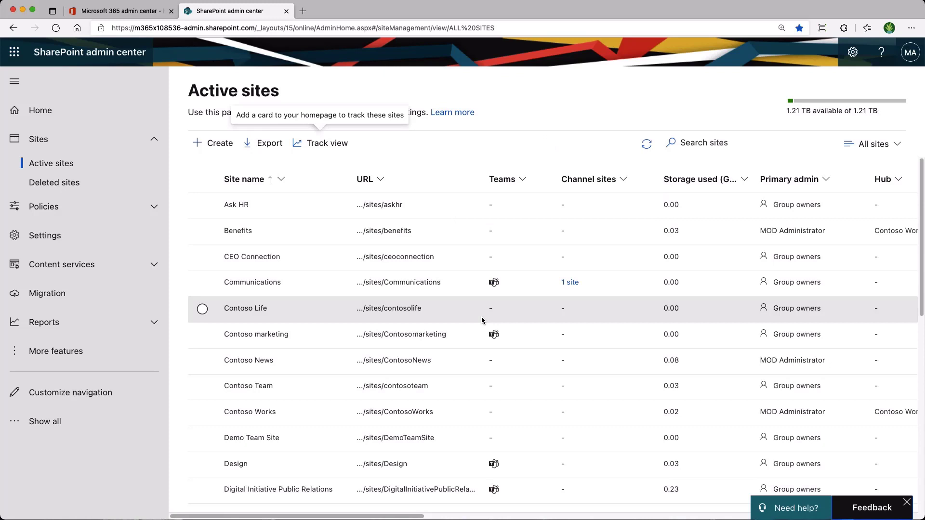
# Permanently delete the Contoso Brand site from the deleted sites.
pyautogui.click(96, 186)
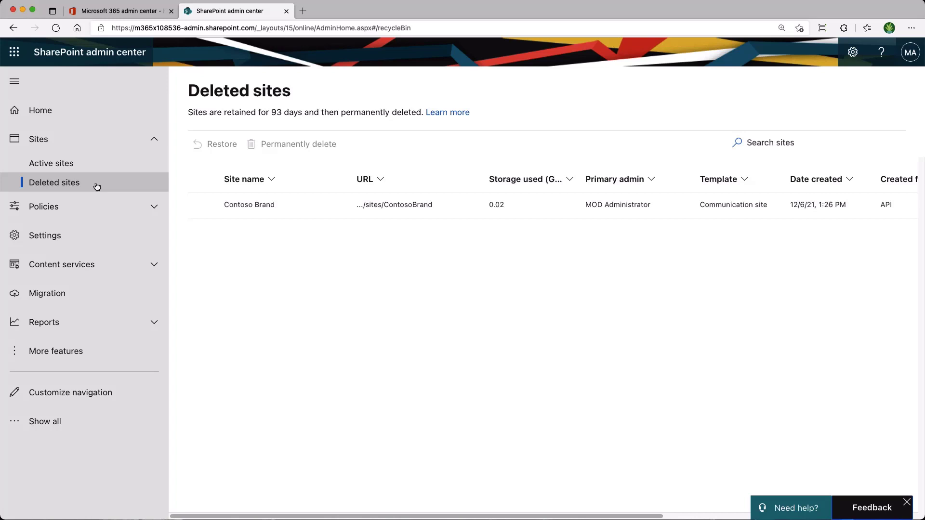
pyautogui.click(203, 205)
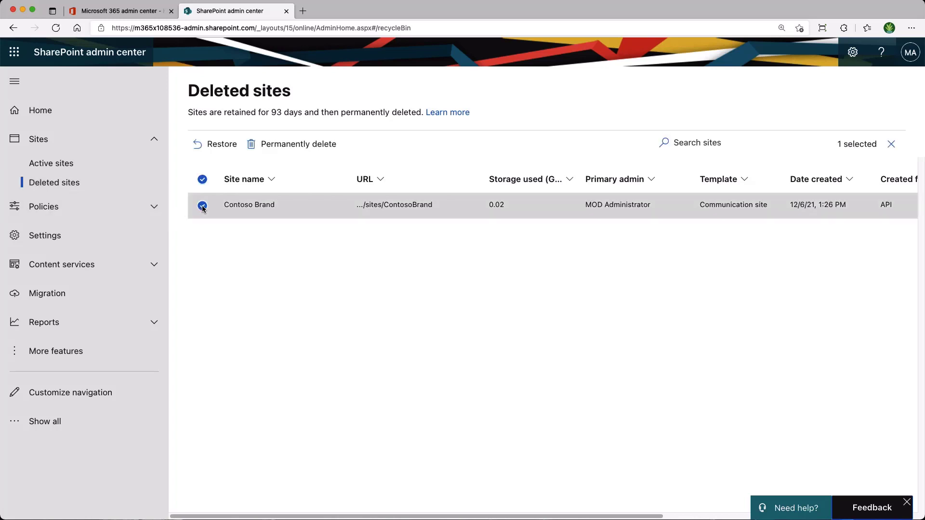
pyautogui.click(303, 146)
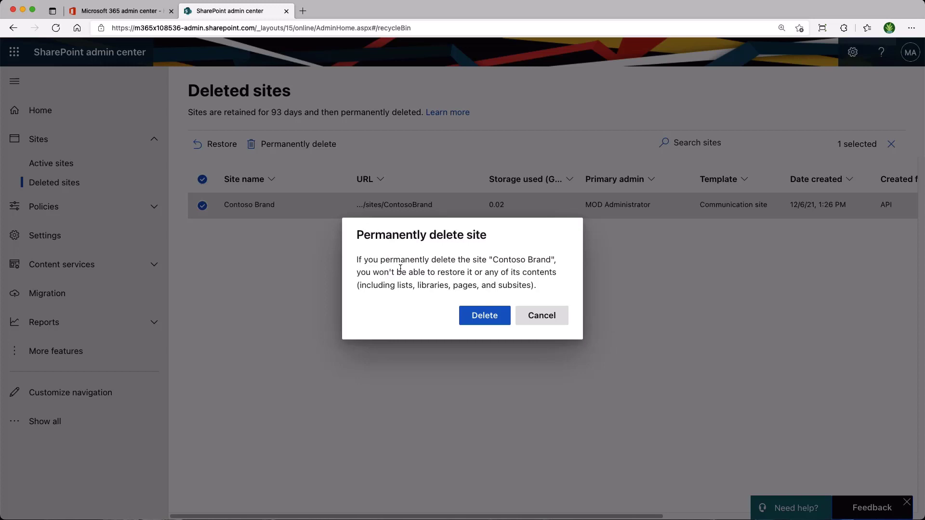
pyautogui.click(481, 322)
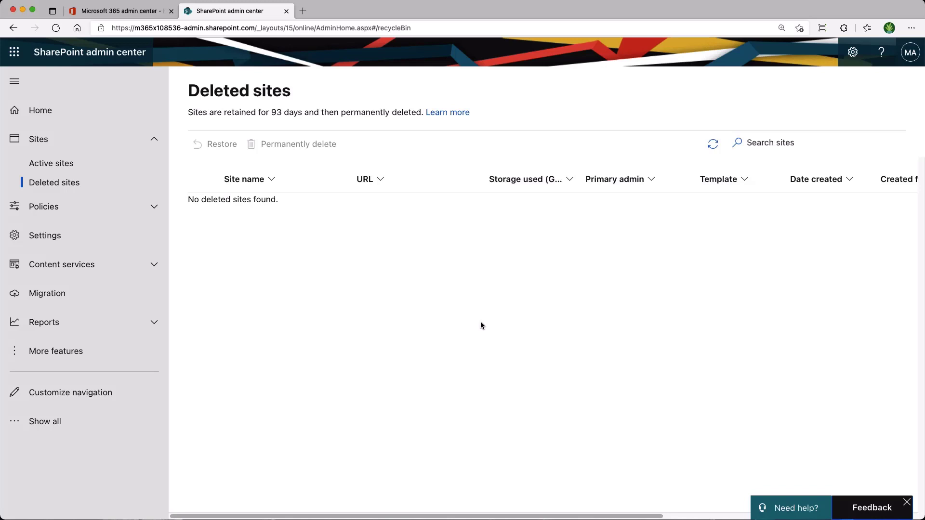
# Return to the active sites and delete Demo Team Site together with its Microsoft 365 group and all its resources.
pyautogui.click(98, 166)
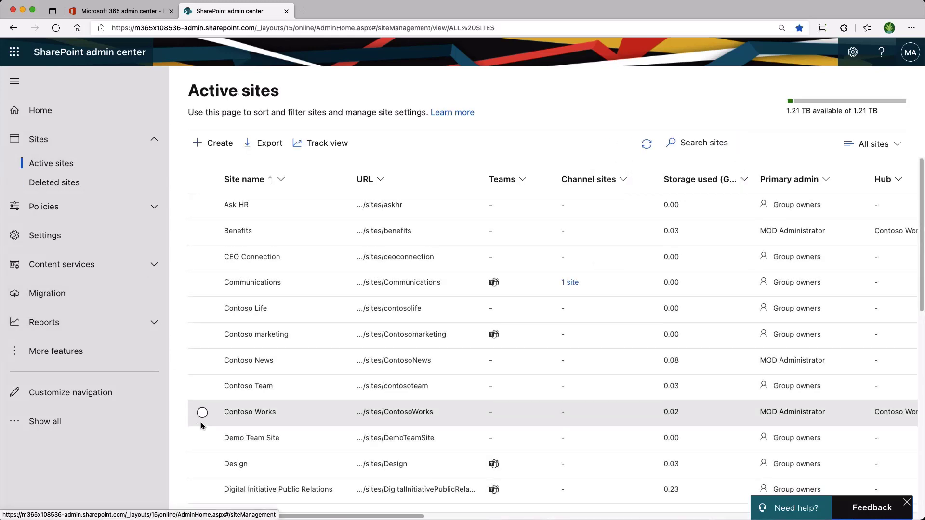
pyautogui.click(202, 439)
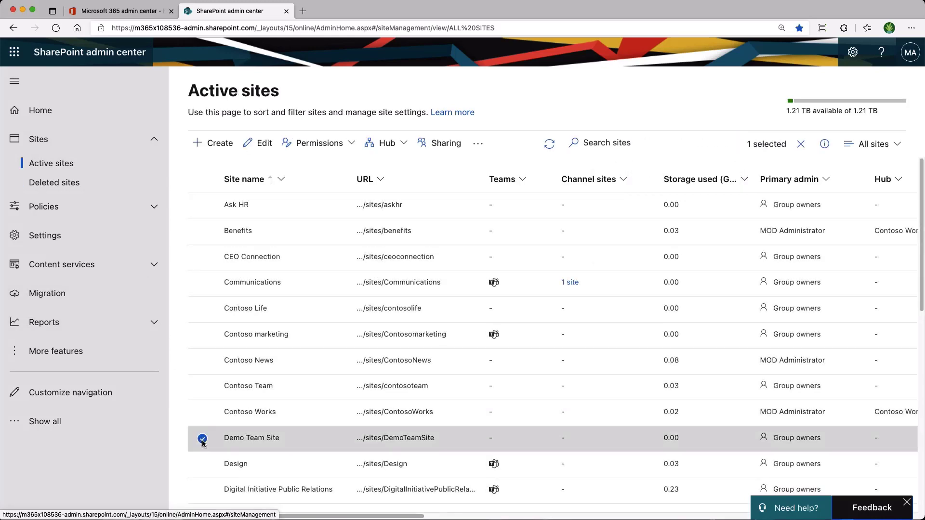
pyautogui.click(477, 143)
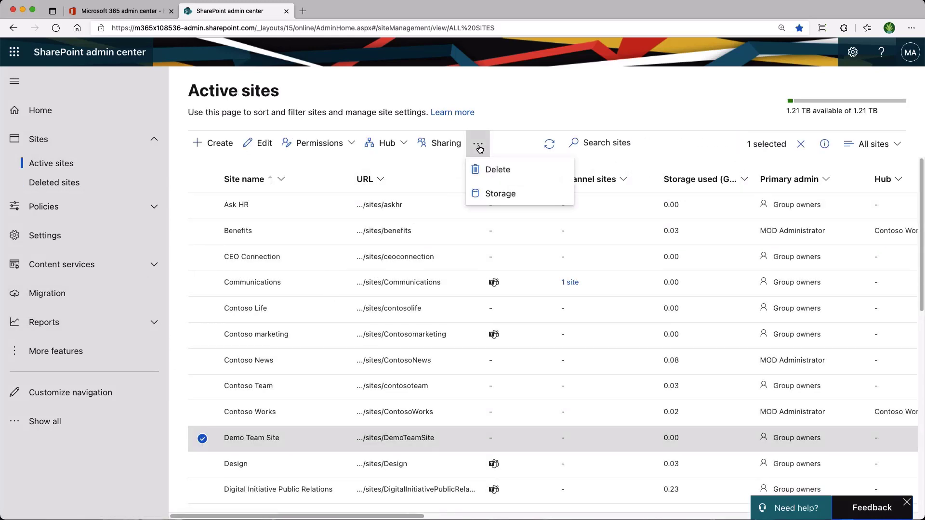
pyautogui.click(505, 172)
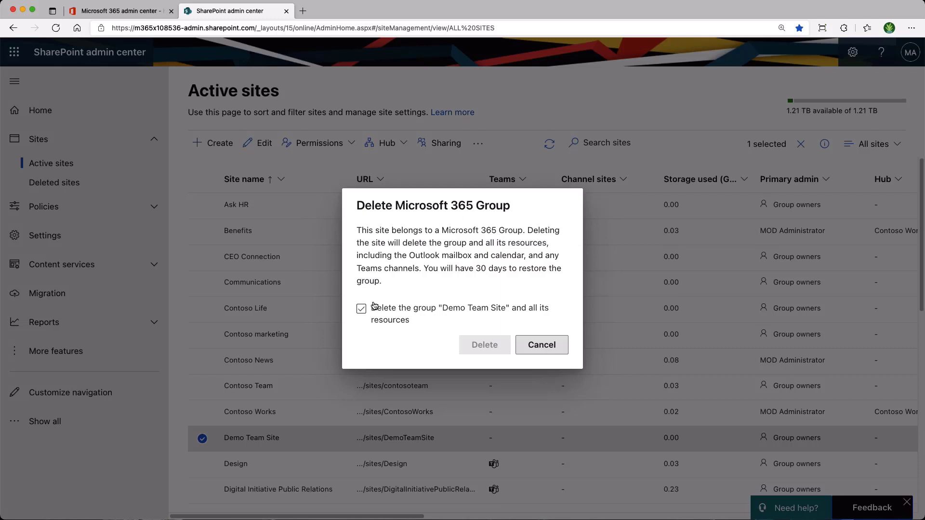
pyautogui.click(361, 310)
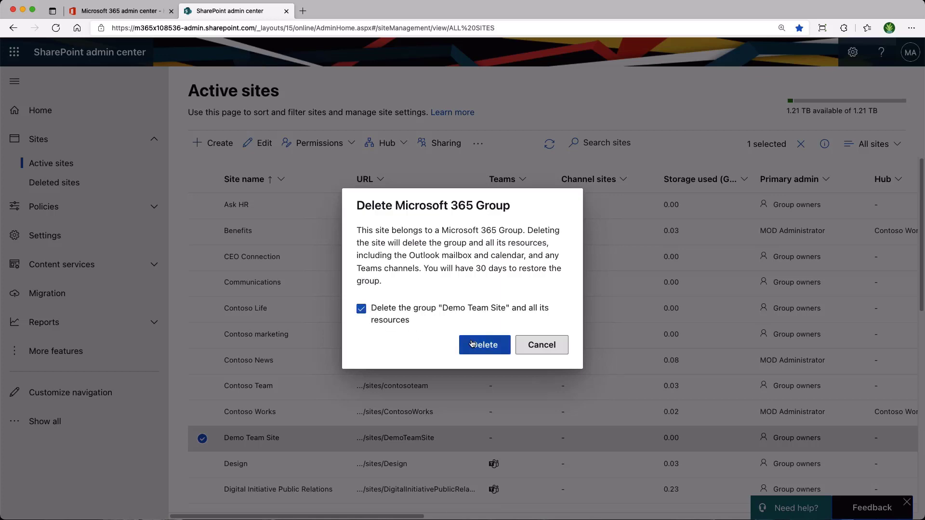
pyautogui.click(480, 345)
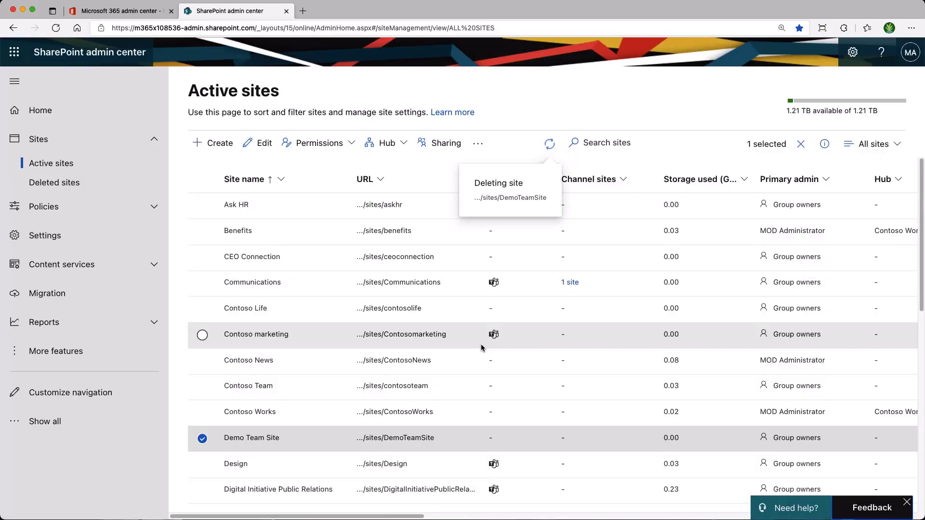
# Open the deleted sites and select Demo Team Site to examine its available restore and permanent deletion options.
pyautogui.click(98, 186)
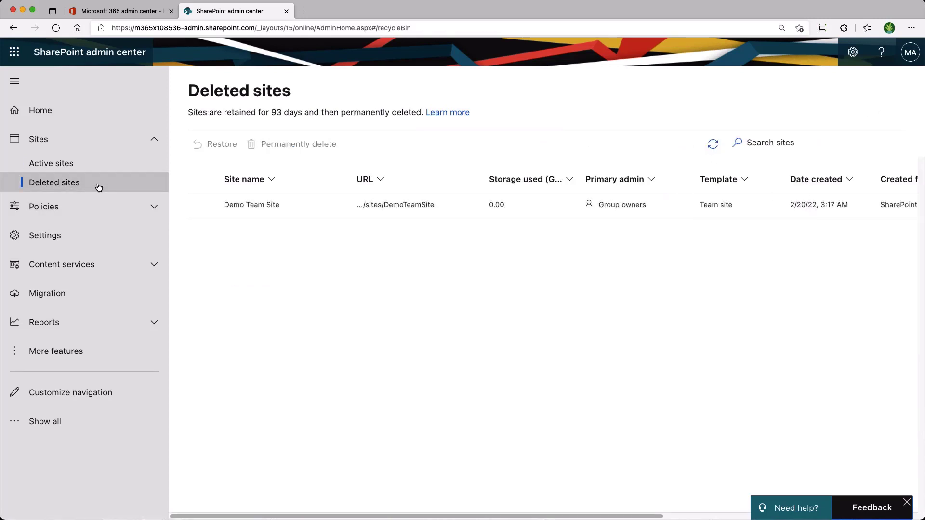
pyautogui.click(203, 206)
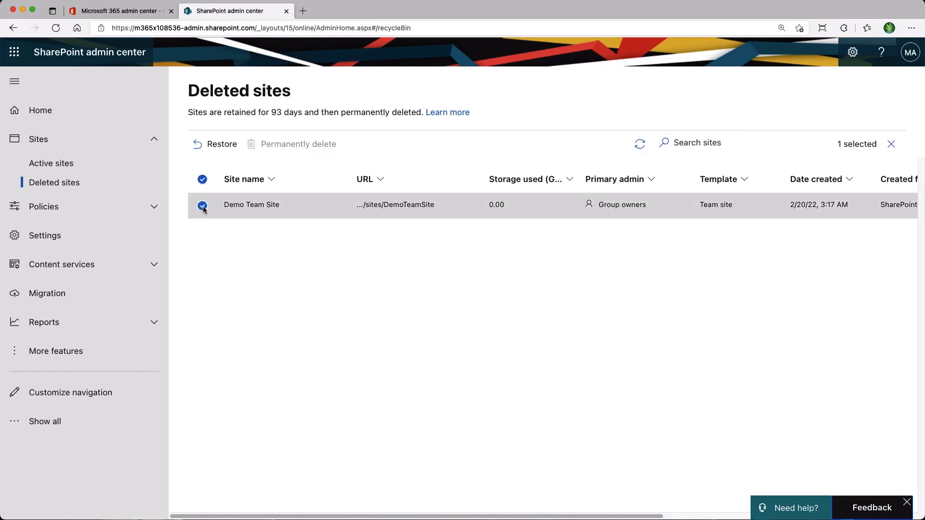